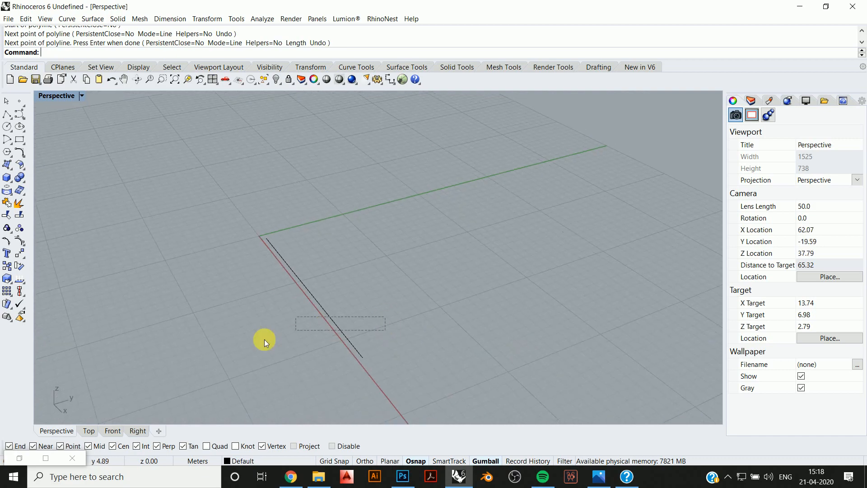
left_click_drag(273, 297, 263, 273, "alt")
key("ctrl+z")
left_click(251, 20)
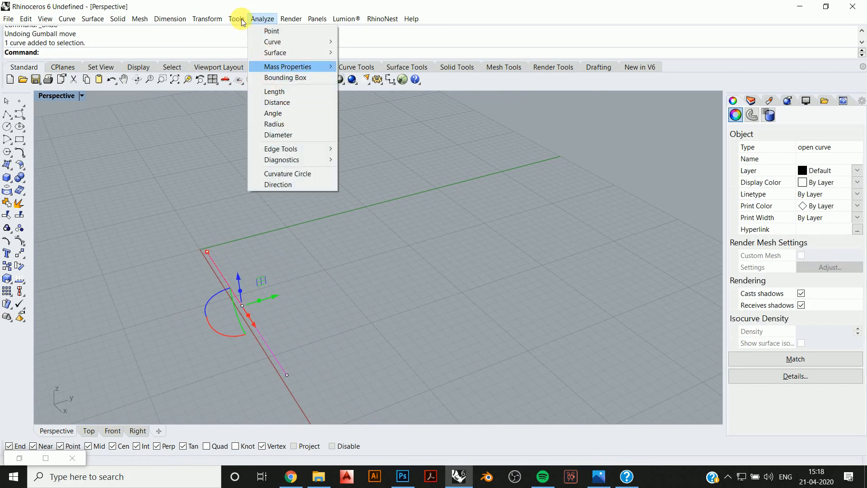
mouse_move(206, 19)
mouse_move(261, 144)
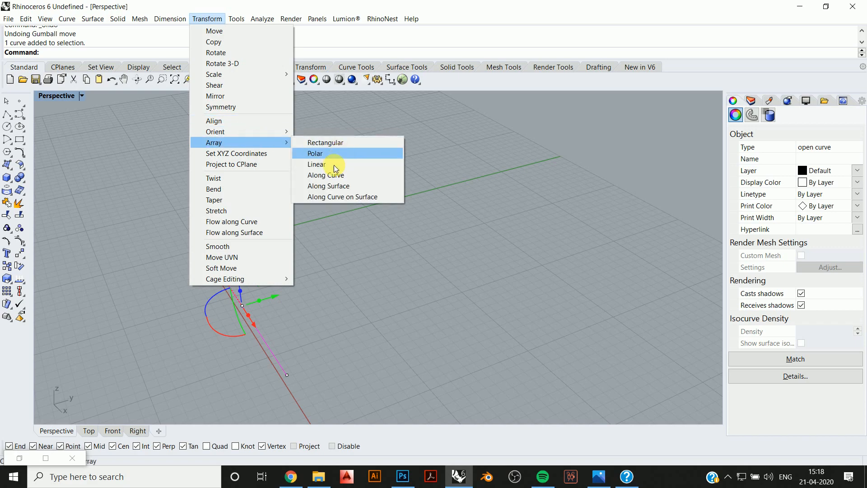
left_click(332, 175)
Step: Create a linear array of 5 copies of the line along the Y direction, spaced about 2.5 m apart
left_click(212, 19)
mouse_move(285, 142)
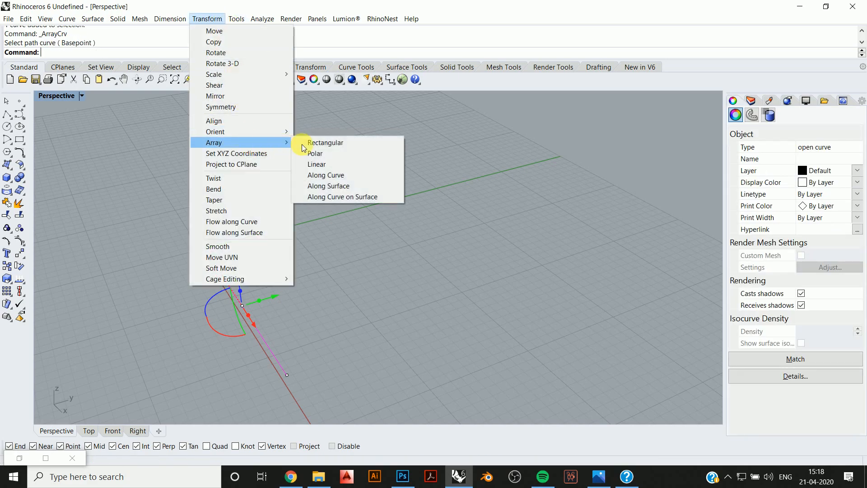
left_click(317, 165)
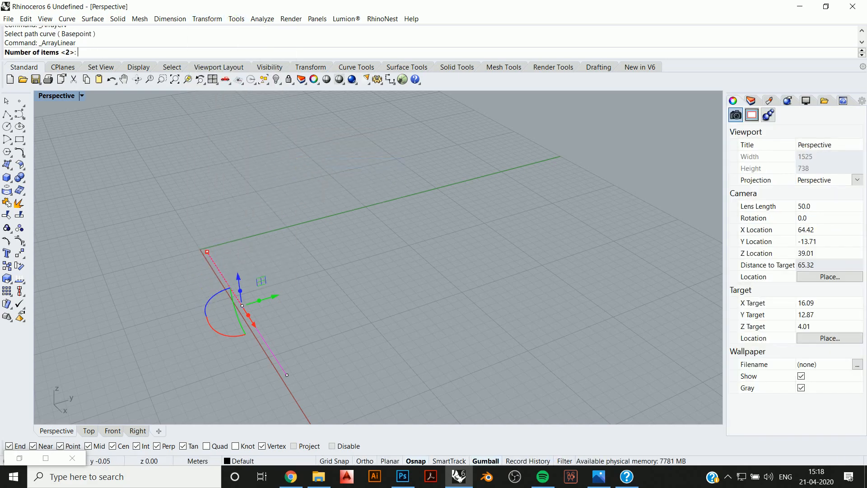
type("5")
key("Return")
left_click(208, 251)
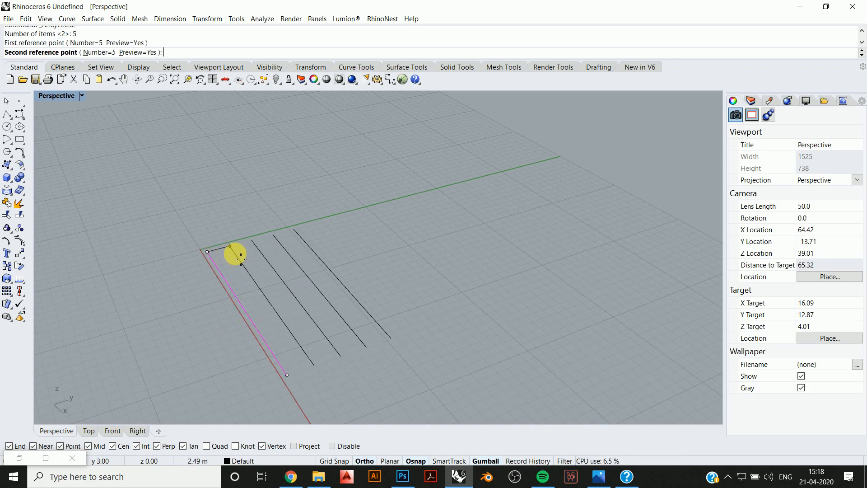
left_click(233, 253)
right_click_drag(296, 291, 440, 248)
key("Escape")
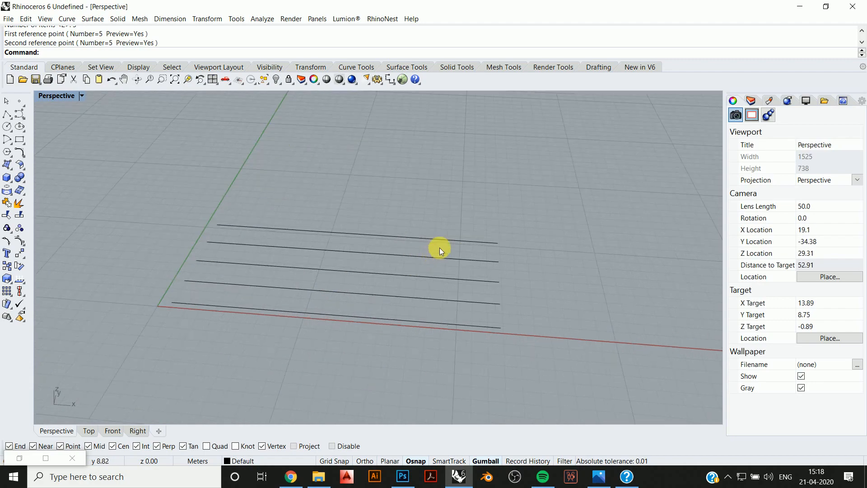
Step: Display the control points of all five lines and examine the points at both ends
left_click(446, 240)
left_click(479, 327)
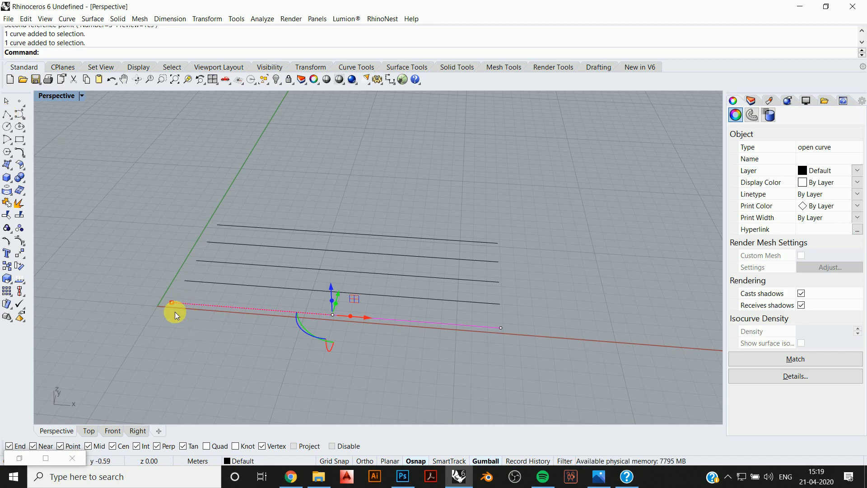
right_click_drag(594, 342, 406, 332)
left_click(321, 335)
left_click_drag(414, 181, 249, 351)
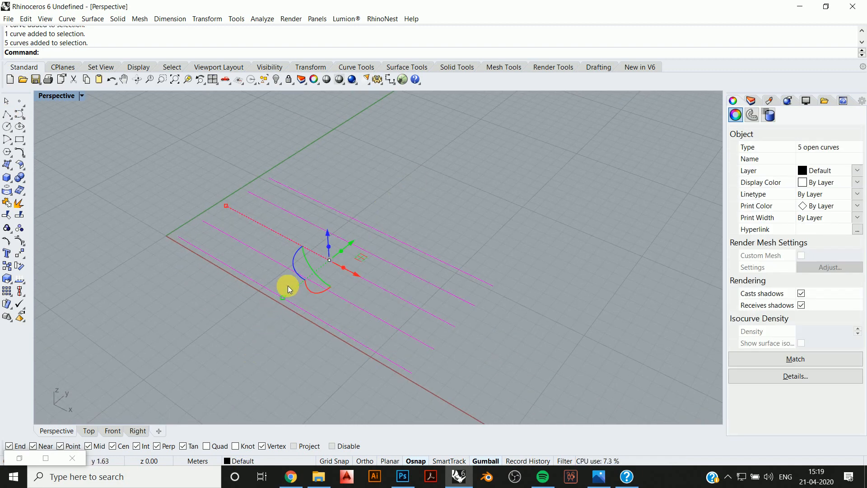
left_click(20, 241)
right_click_drag(253, 253, 112, 195)
left_click_drag(112, 195, 230, 370)
left_click_drag(426, 187, 589, 381)
right_click_drag(588, 381, 516, 364)
key("Escape")
key("Escape")
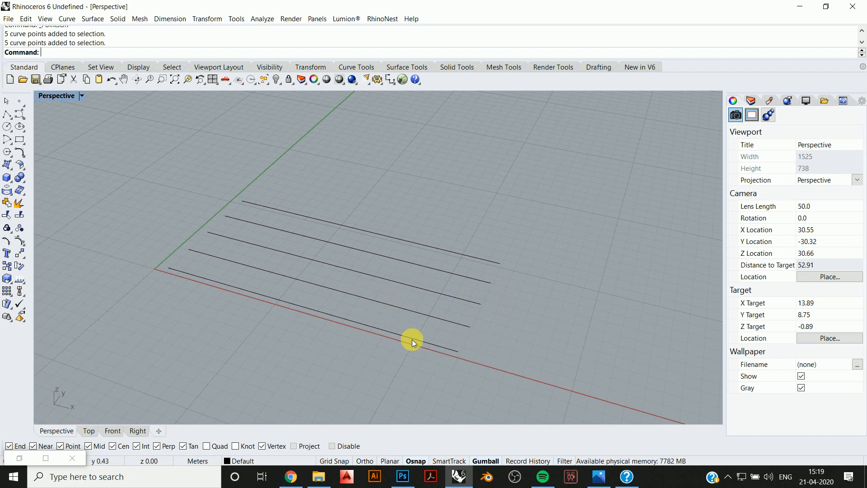
Step: Rebuild the first line, nearest the red X axis, with a point count of 10 and degree 1
type("Rebuild")
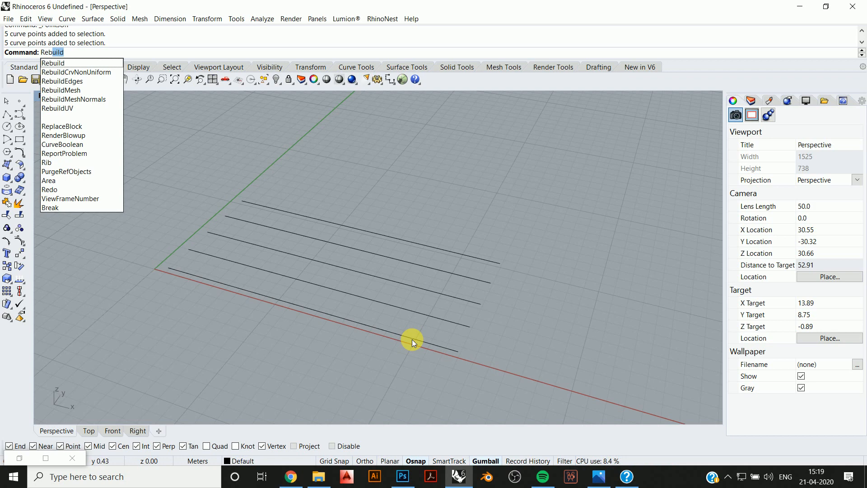
key("Return")
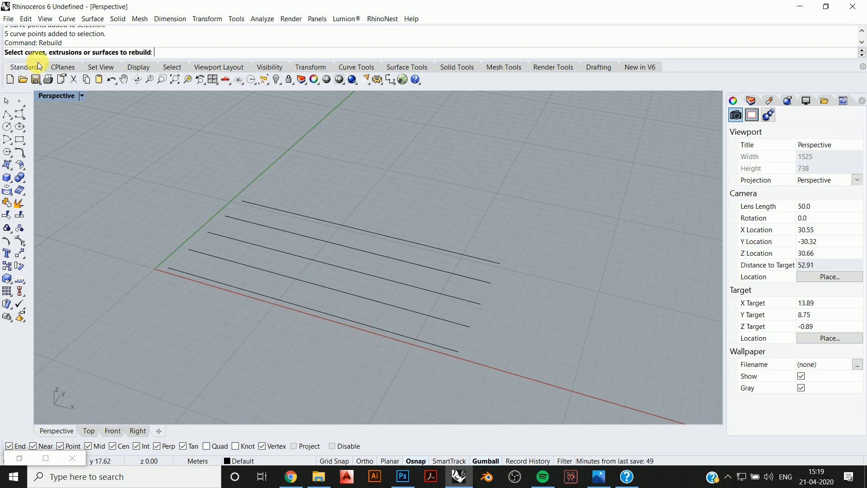
left_click(344, 318)
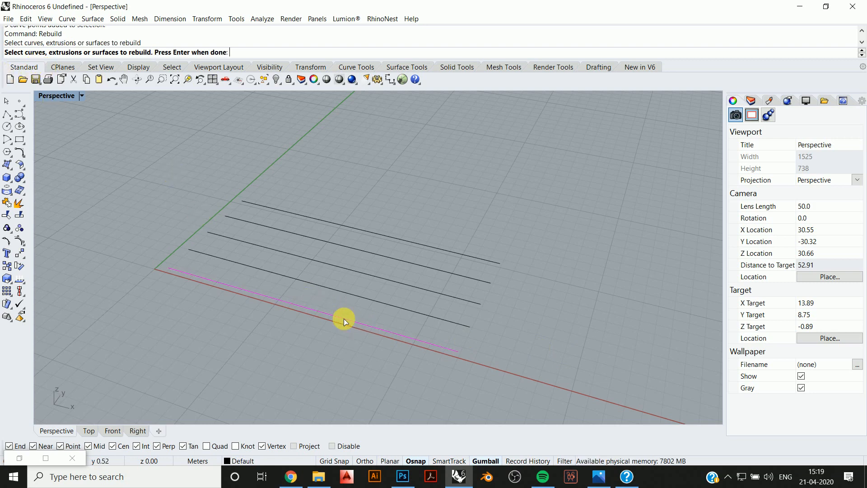
key("Return")
right_click_drag(343, 319, 372, 256)
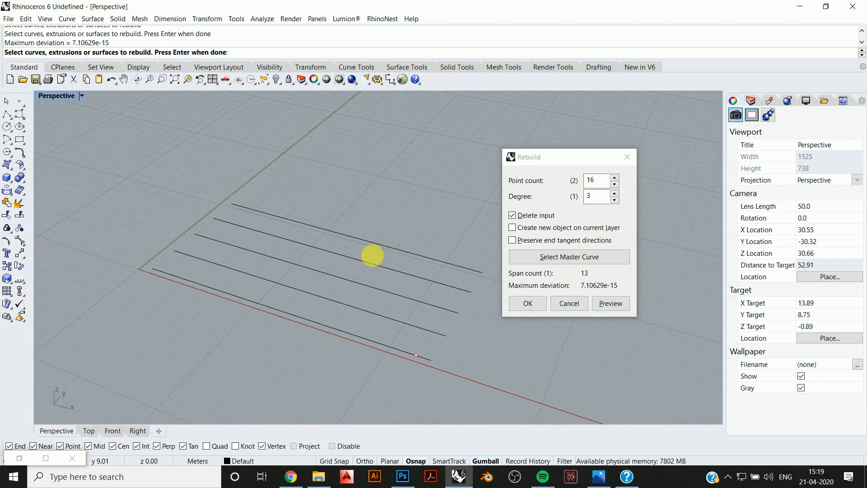
left_click_drag(582, 167, 611, 151)
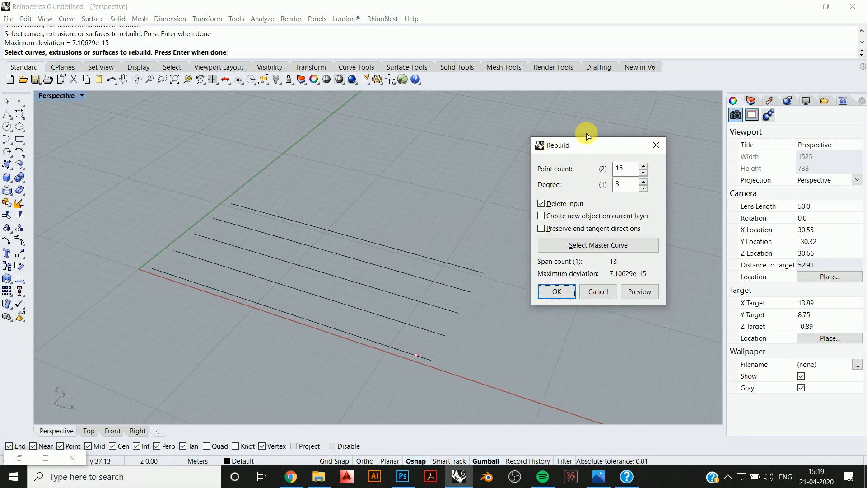
left_click_drag(584, 145, 581, 152)
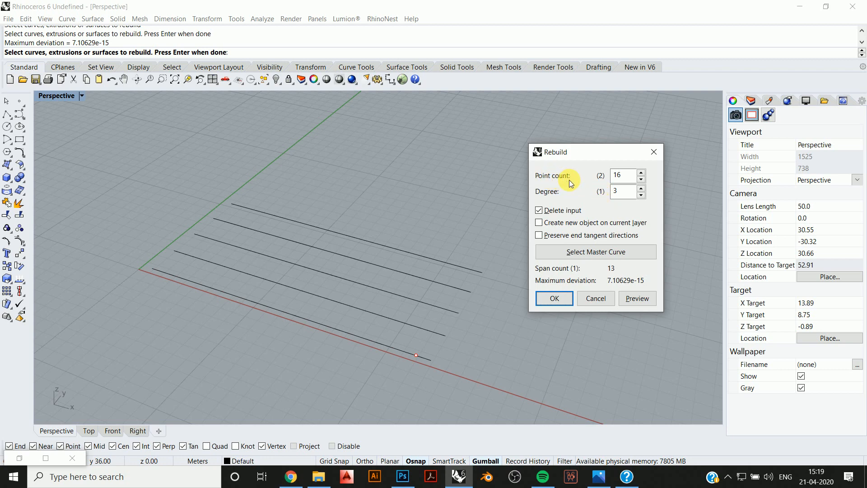
left_click_drag(599, 151, 600, 169)
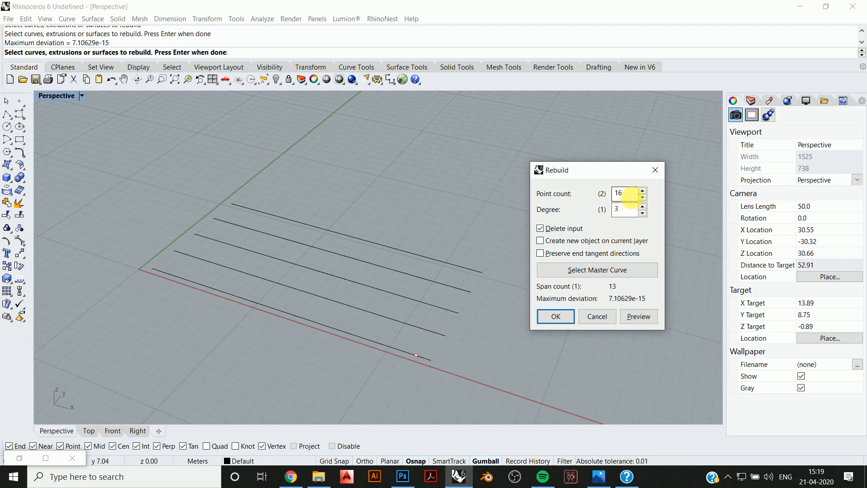
left_click_drag(626, 211, 602, 216)
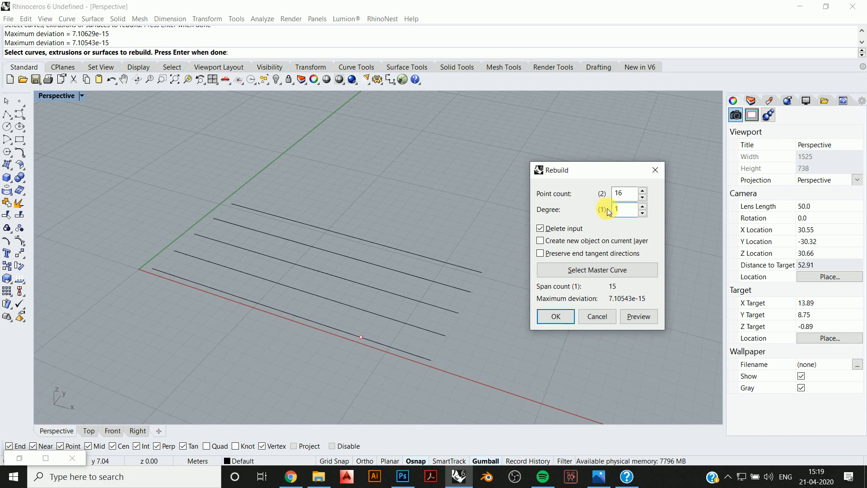
left_click_drag(630, 193, 588, 192)
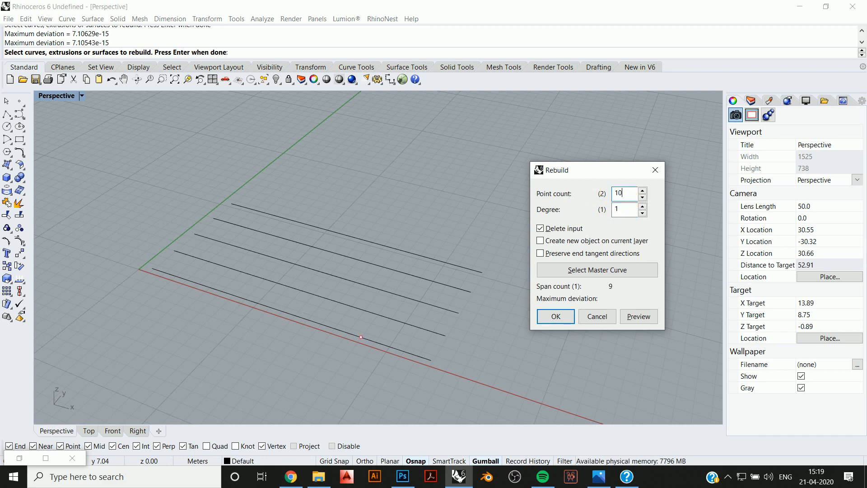
left_click(641, 317)
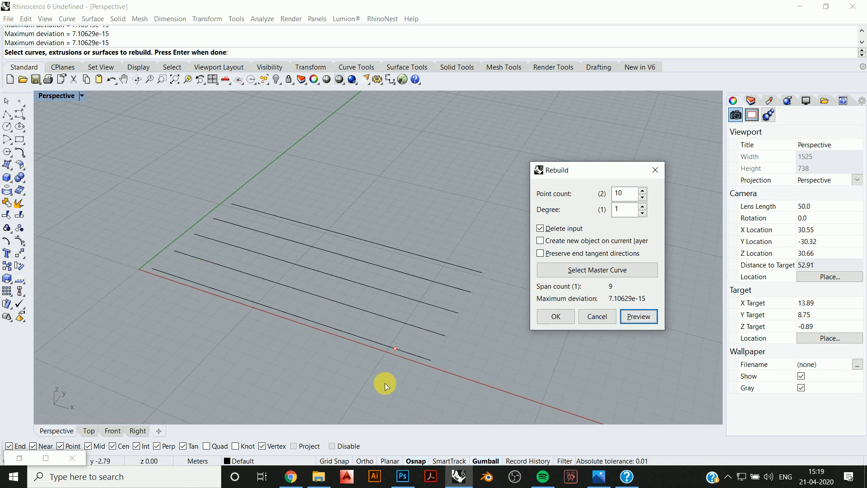
left_click(563, 319)
Step: Rebuild the second line with a point count of 10 and degree 2
left_click(419, 328)
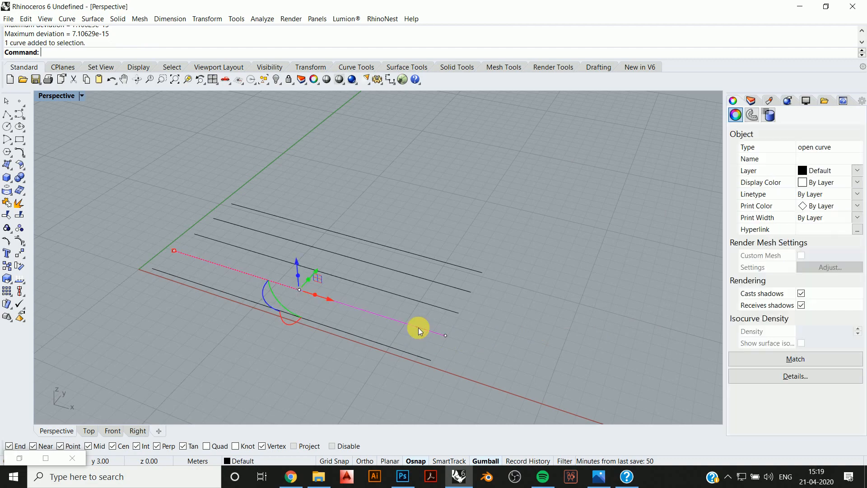
key("Return")
key("Return")
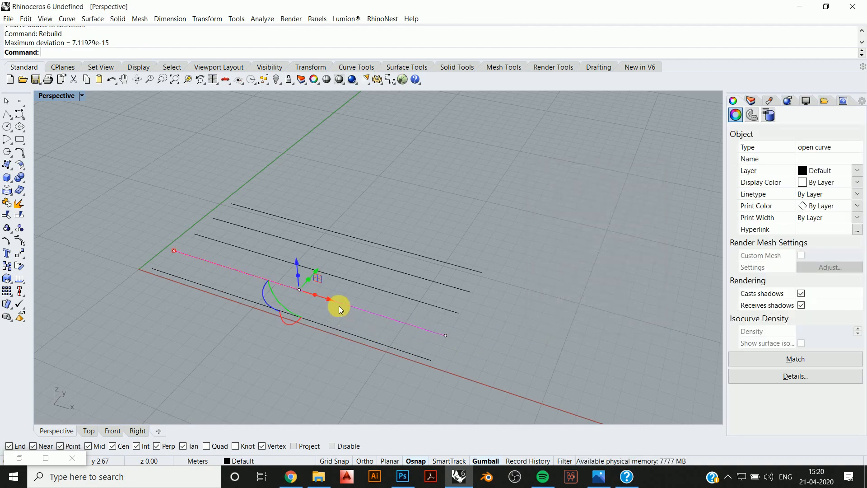
type("Rebuild")
key("Return")
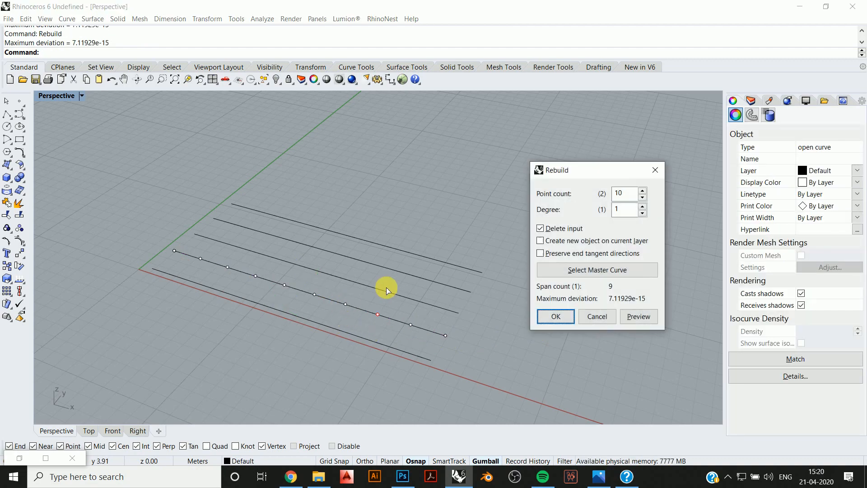
left_click_drag(628, 210, 604, 215)
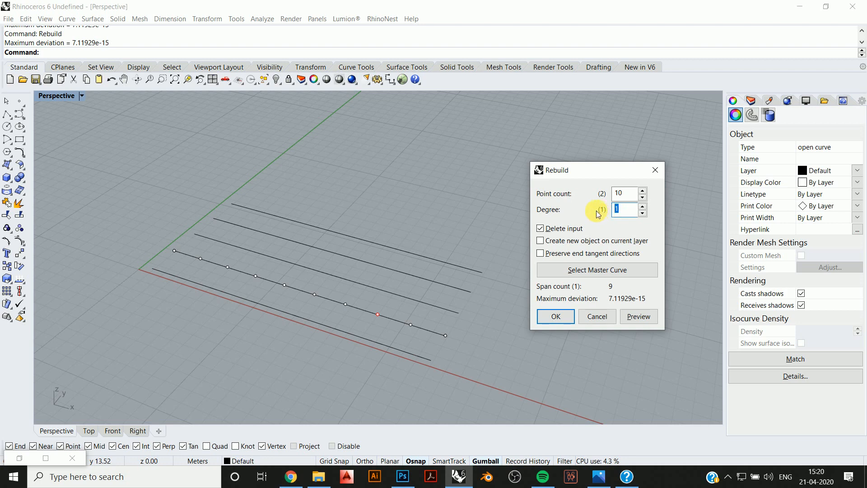
left_click(563, 312)
Step: Rebuild the third line with a point count of 10 and degree 3
left_click(441, 307)
right_click(469, 292)
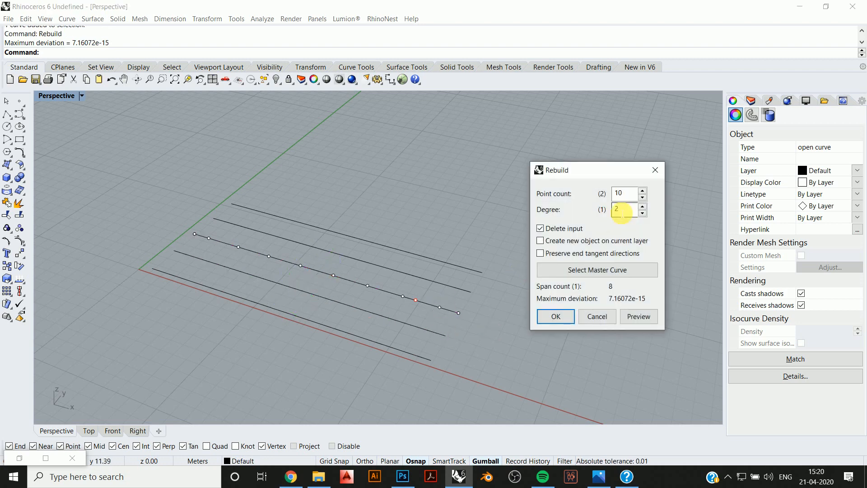
left_click(556, 316)
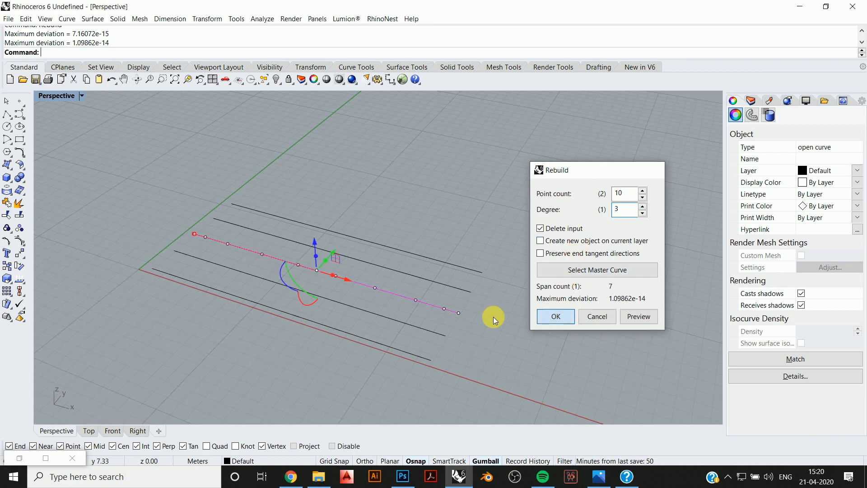
Step: Rebuild the fourth and fifth lines with a point count of 10, raising the degree by one for each line
left_click(448, 285)
right_click(449, 285)
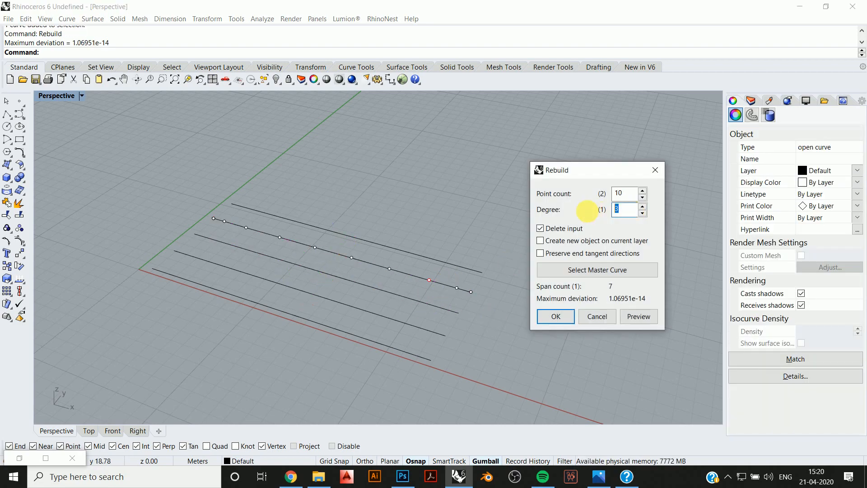
left_click(553, 316)
left_click(478, 274)
right_click(477, 274)
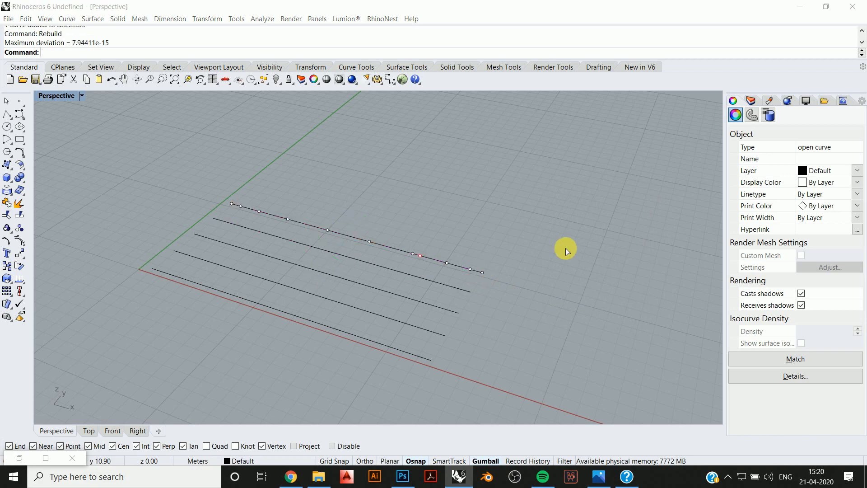
left_click(556, 316)
Step: Undo the last Gumball move and turn on the control points of all five rebuilt lines
right_click_drag(548, 314, 338, 343)
key("Escape")
key("ctrl+z")
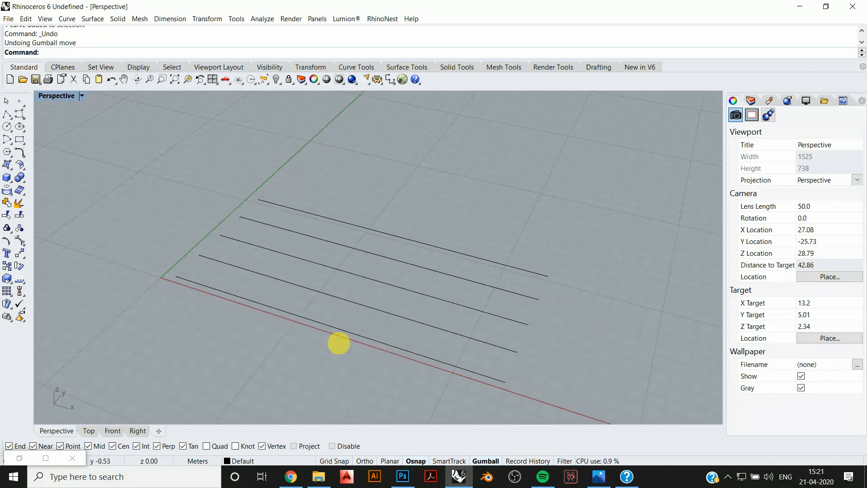
left_click_drag(455, 233, 285, 400)
right_click_drag(289, 395, 222, 311)
right_click_drag(444, 279, 406, 280)
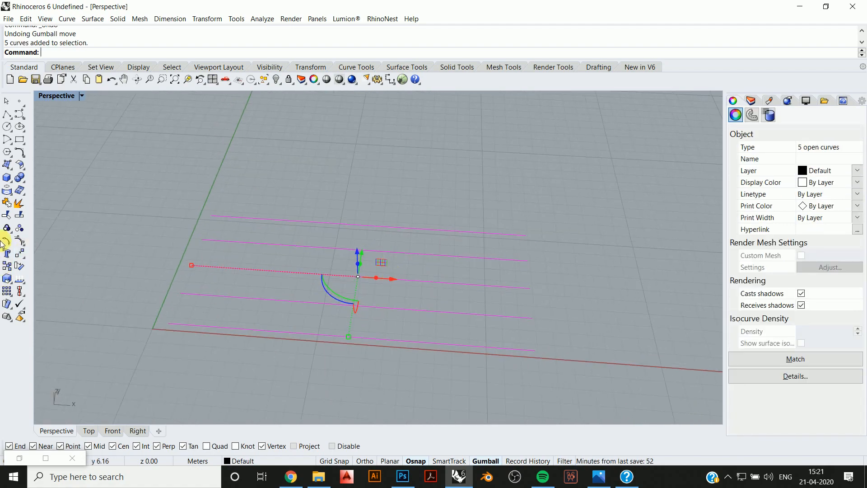
left_click(20, 245)
right_click_drag(478, 307, 443, 294)
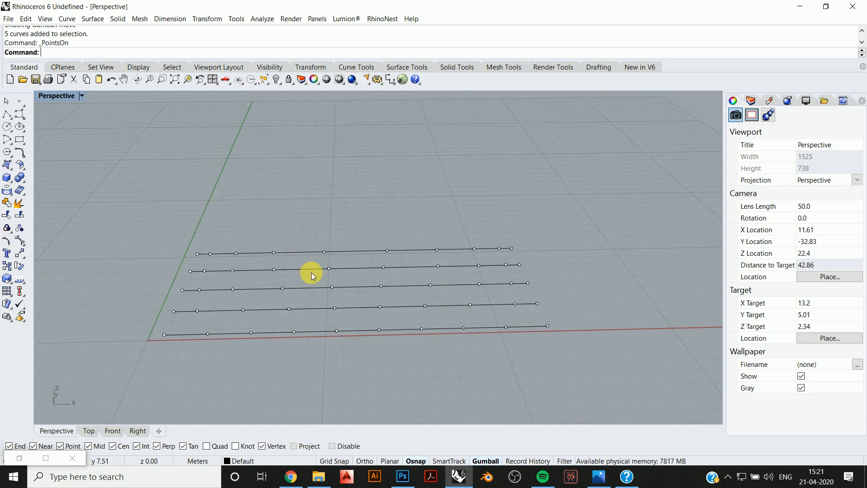
Step: Raise the two middle control points of all five lines vertically to form tall humps
left_click_drag(306, 207, 401, 356)
right_click_drag(376, 308, 357, 297, "shift")
left_click_drag(358, 296, 356, 176)
right_click_drag(362, 267, 261, 270)
key("Escape")
key("Escape")
Step: Examine how the shapes of the first and second curves differ with their degree
scroll(417, 274, "up", 4)
right_click_drag(416, 275, 425, 263, "shift")
left_click(326, 140)
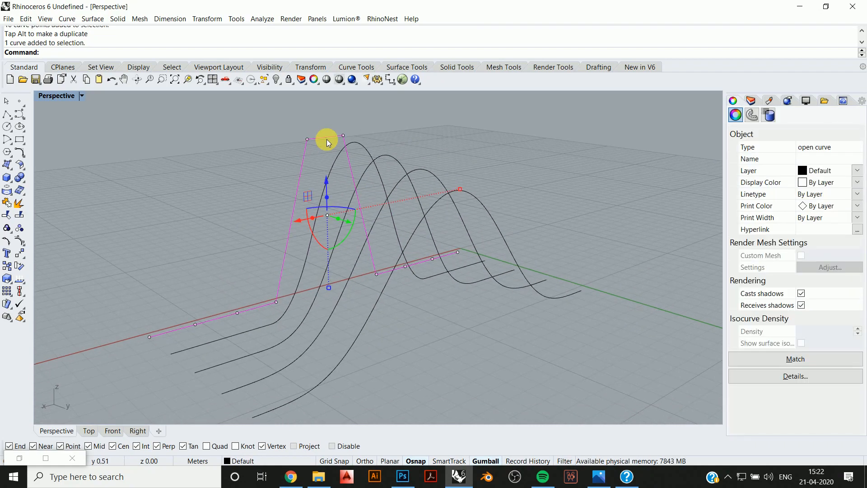
right_click_drag(310, 213, 333, 209)
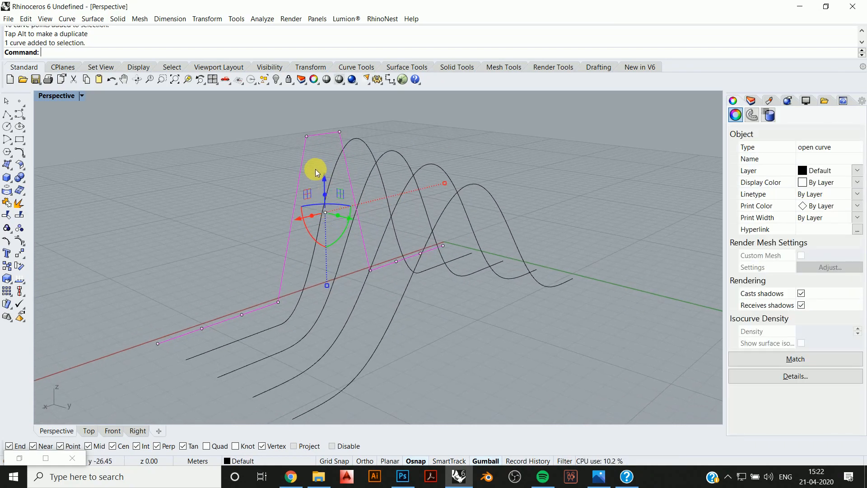
left_click(371, 149)
right_click_drag(259, 296, 280, 274, "shift")
Step: Label the end of the first curve with a text dot reading 1
left_click(260, 267)
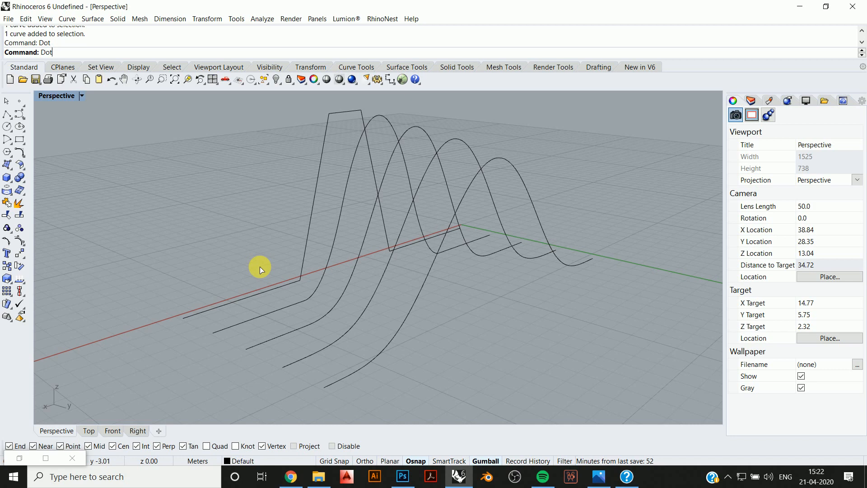
key("Return")
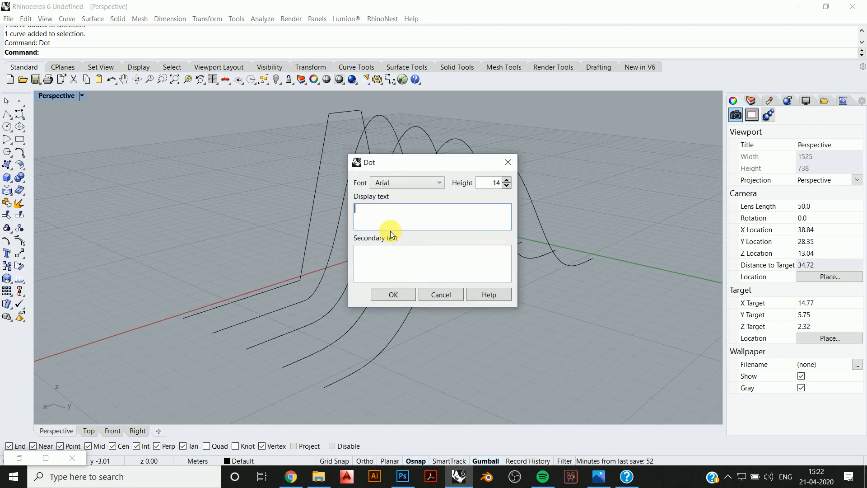
type("1")
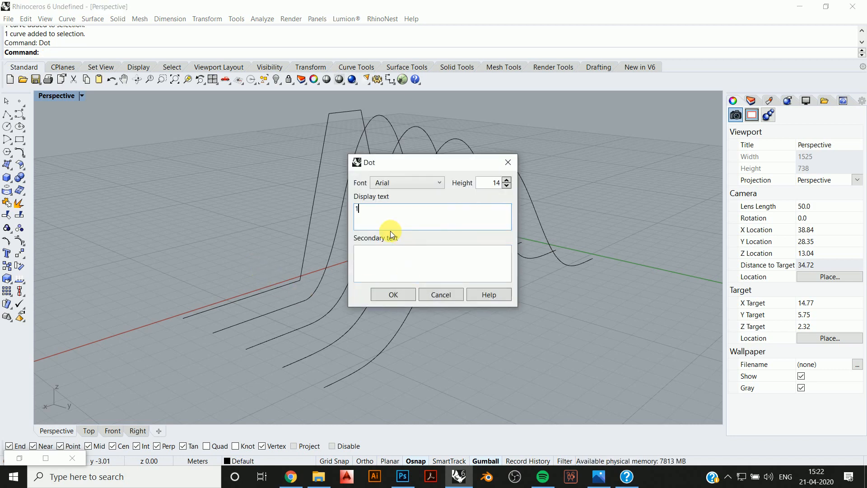
left_click(389, 298)
left_click(183, 318)
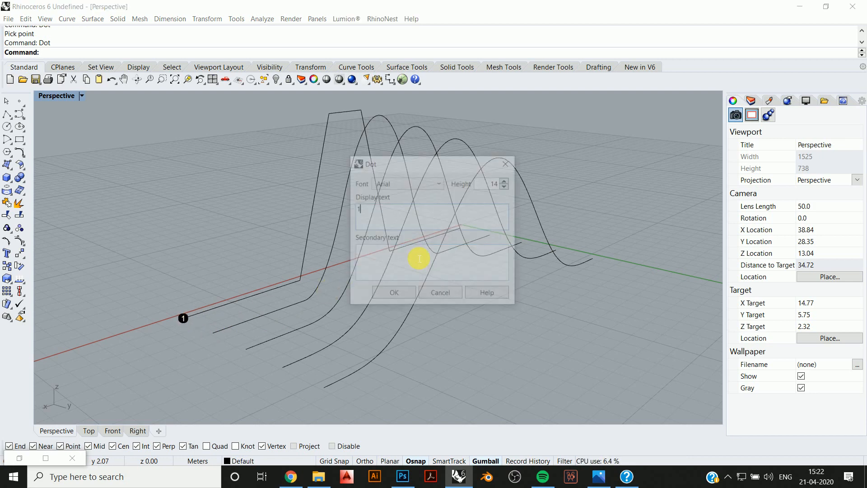
Step: Place text dots reading 2 and 3 at the ends of the second and third curves
key("Return")
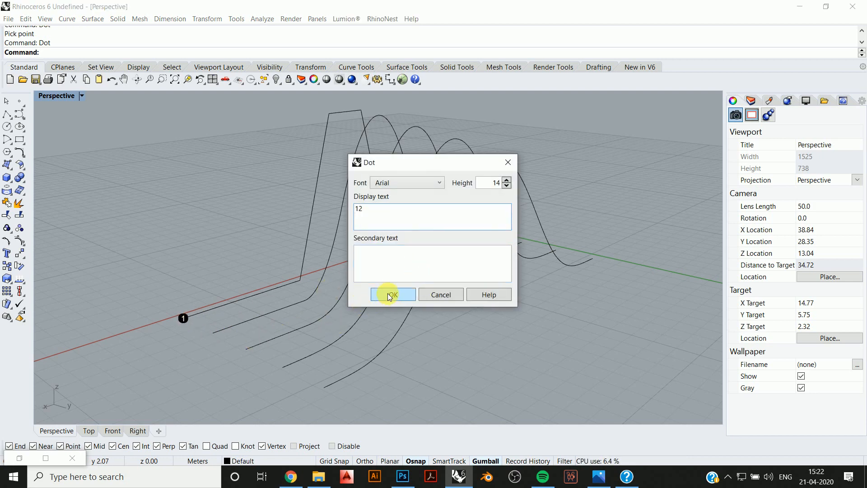
type("2")
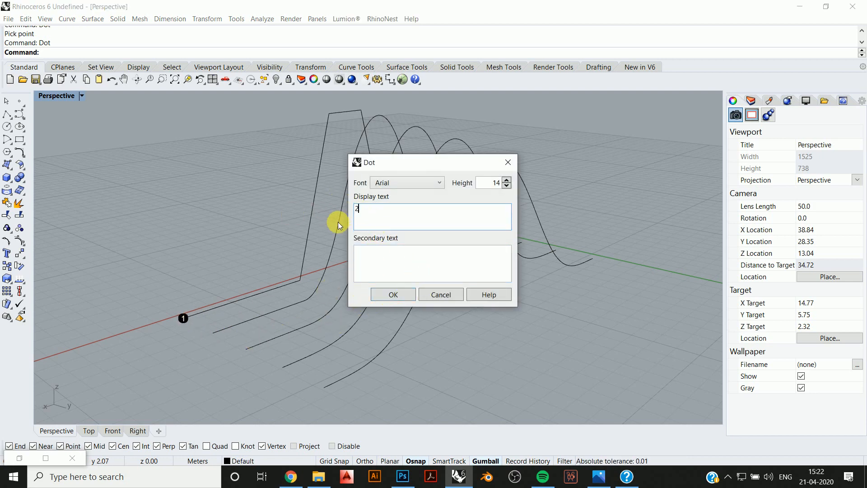
left_click(393, 294)
left_click(216, 330)
right_click(384, 209)
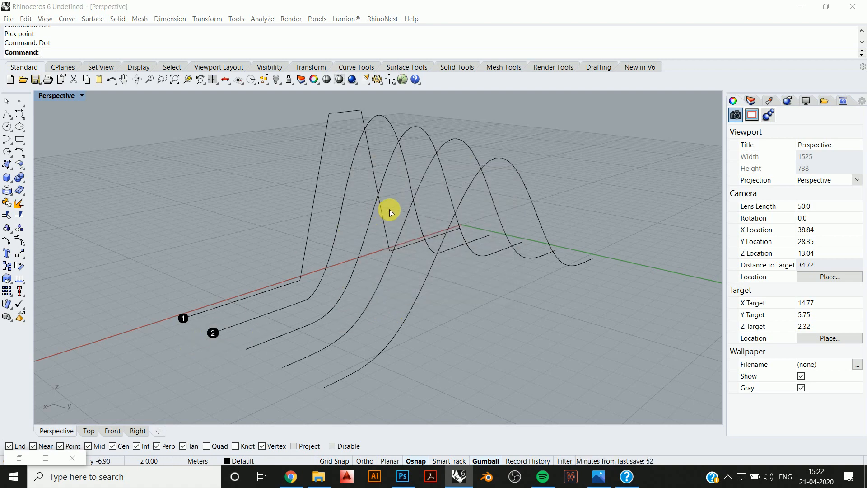
left_click(397, 207)
key("BackSpace")
type("3")
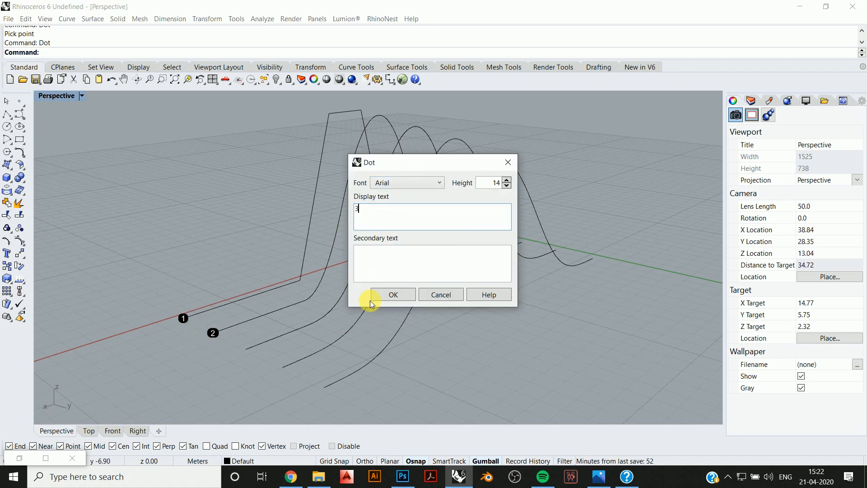
key("Return")
left_click(245, 349)
Step: Place text dots reading 4 and 5 at the ends of the fourth and fifth curves
right_click(391, 203)
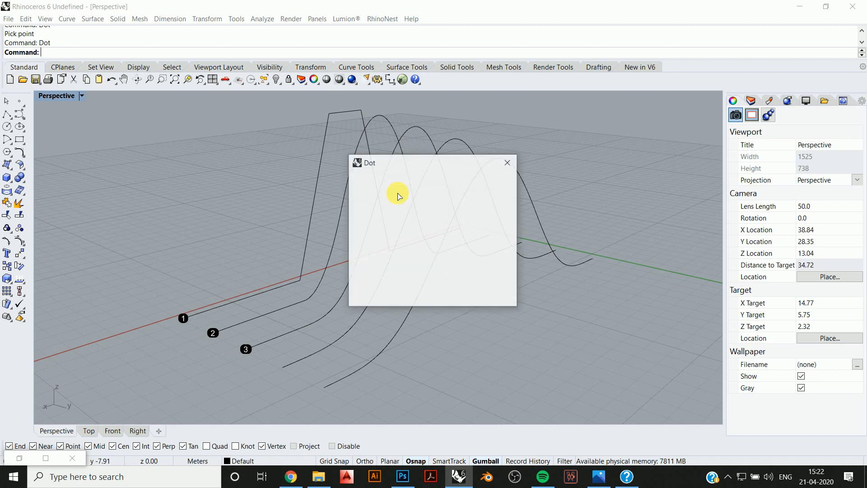
key("BackSpace")
type("4")
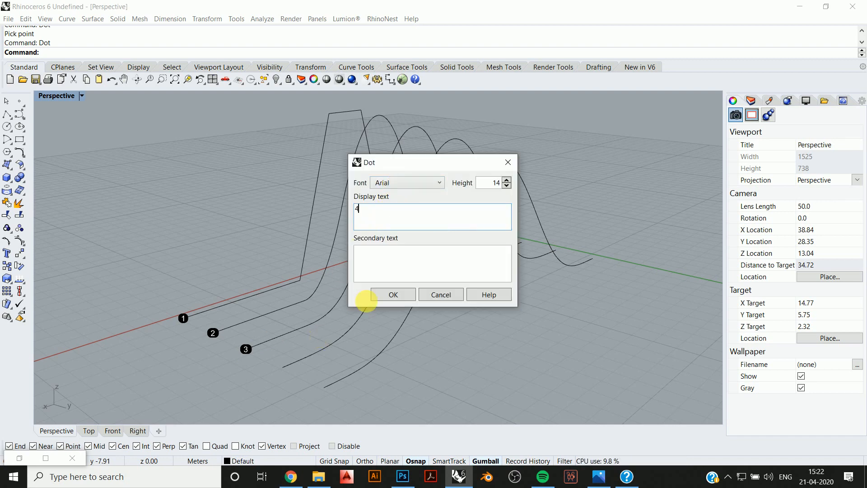
left_click(383, 295)
left_click(283, 367)
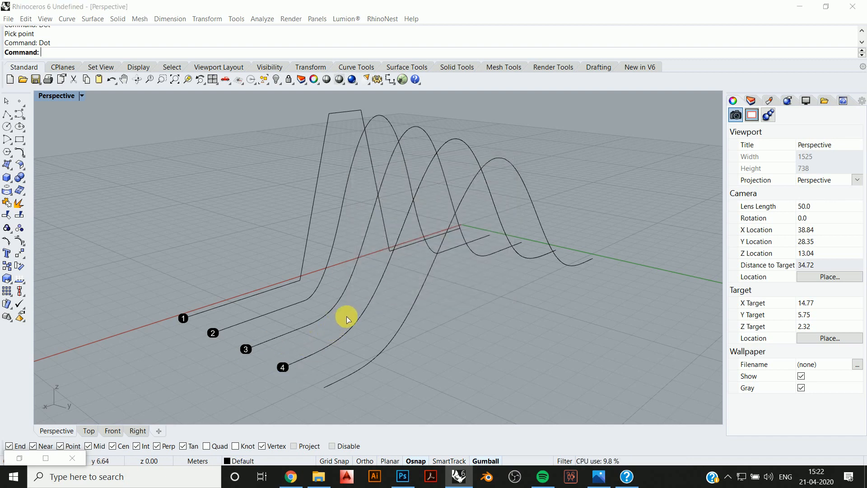
right_click(360, 310)
key("Return")
left_click(323, 387)
Step: Turn on the control points of all five labelled curves and view the humps from the side
scroll(393, 302, "down", 4)
mouse_move(393, 303)
right_mouse_down()
mouse_move(313, 315)
mouse_move(453, 304)
mouse_move(400, 313)
right_mouse_up()
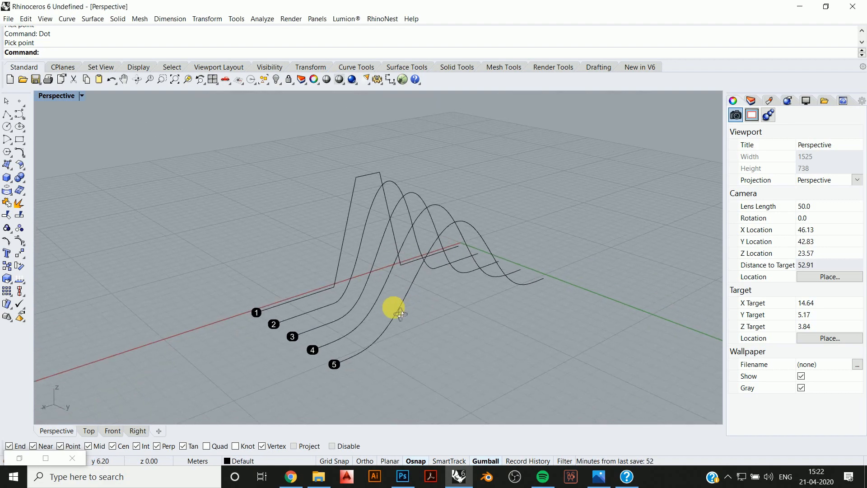
right_click_drag(319, 292, 507, 286)
left_click_drag(441, 203, 242, 371)
right_click_drag(335, 286, 276, 276)
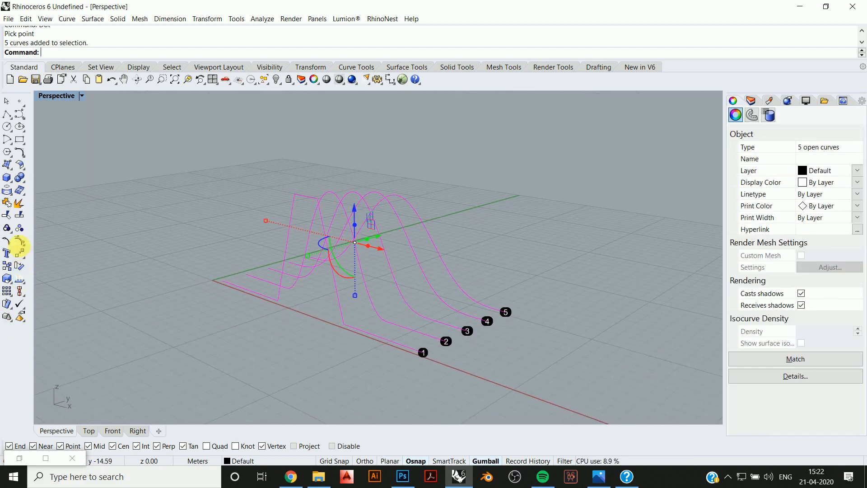
left_click(19, 245)
right_click_drag(377, 238, 467, 236)
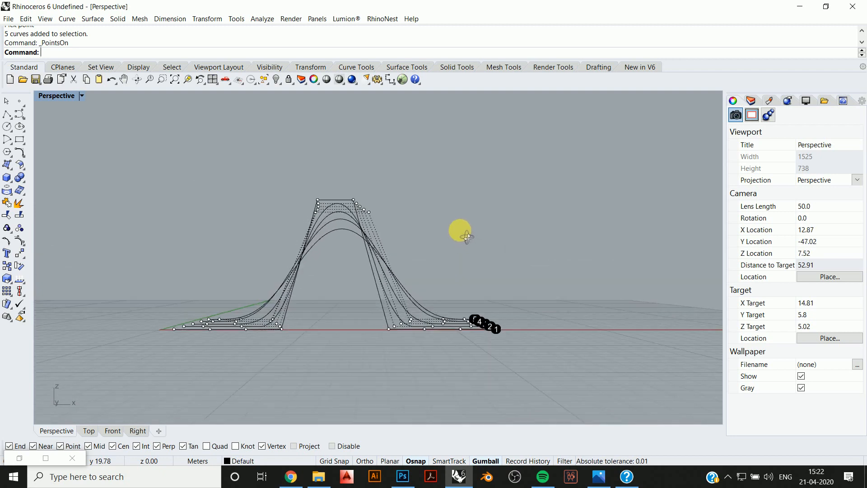
Step: Compare the overlaid profiles of the first and second curves with their control polygons in the Front view
left_click(112, 430)
scroll(402, 307, "up", 5)
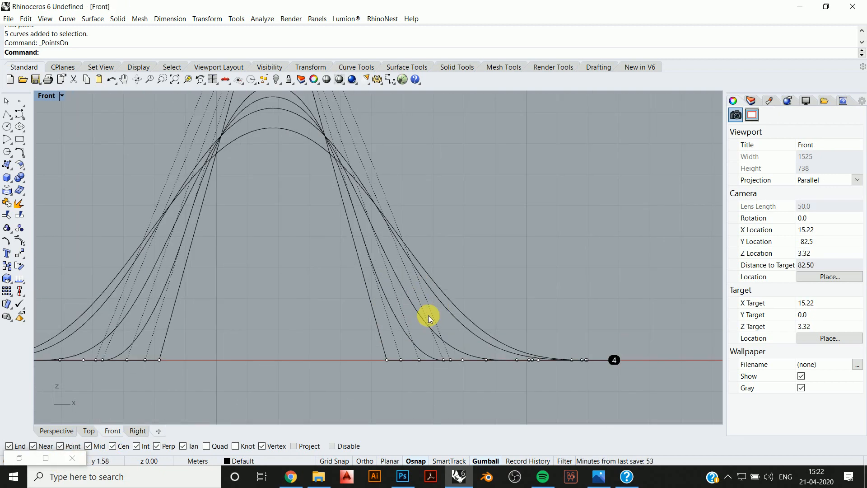
left_click(383, 345)
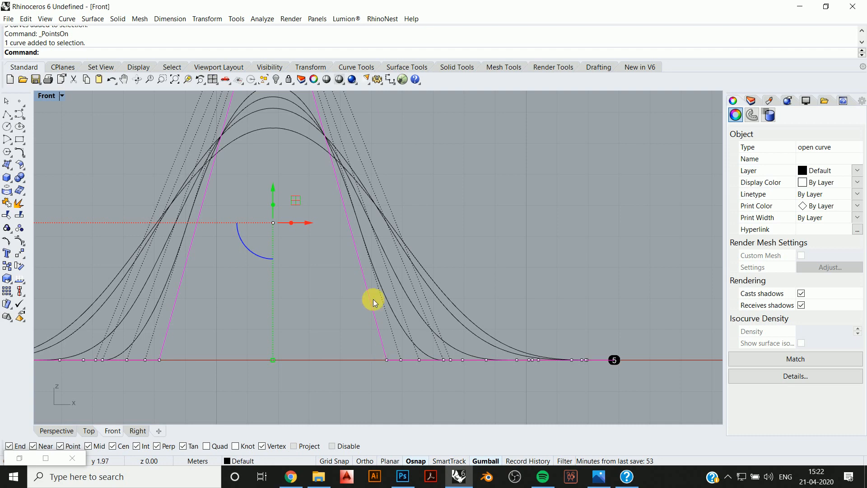
key("Escape")
key("Escape")
left_click(408, 338)
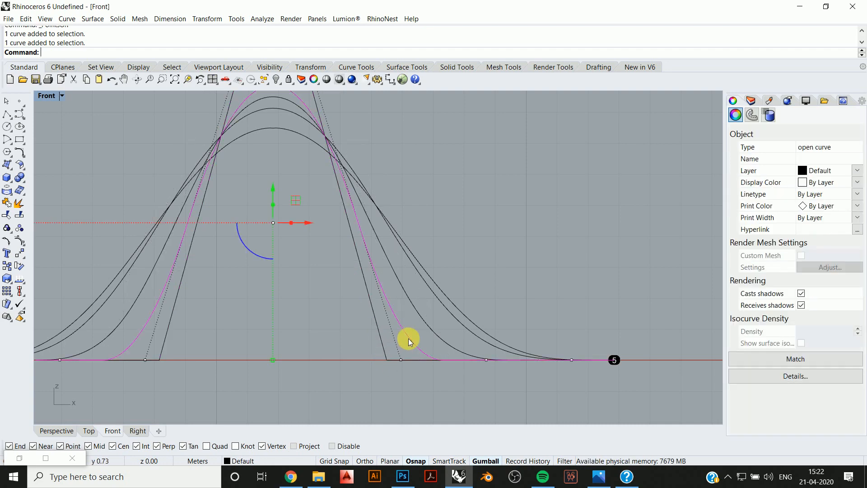
right_click_drag(411, 351, 383, 365)
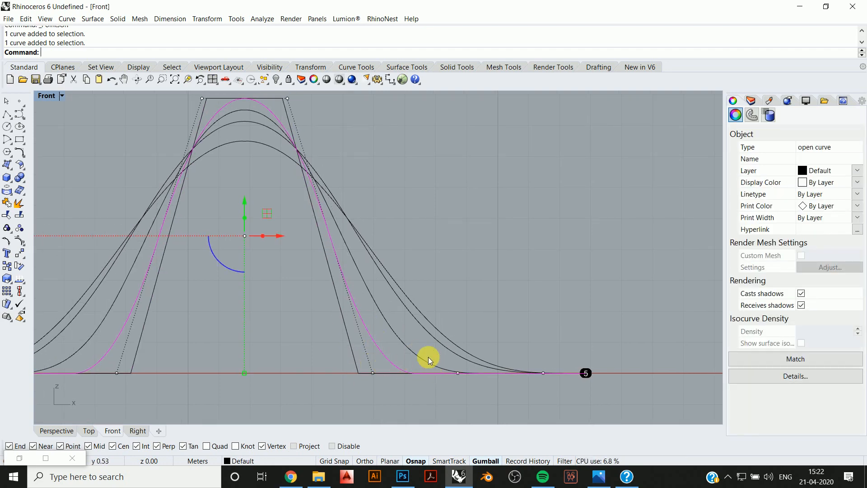
Step: Return to the Perspective view, clear the selection and turn off the control points
left_click(59, 430)
right_click_drag(233, 313, 106, 326, "shift")
scroll(335, 279, "up", 4)
right_click_drag(318, 288, 359, 256)
key("Escape")
key("Escape")
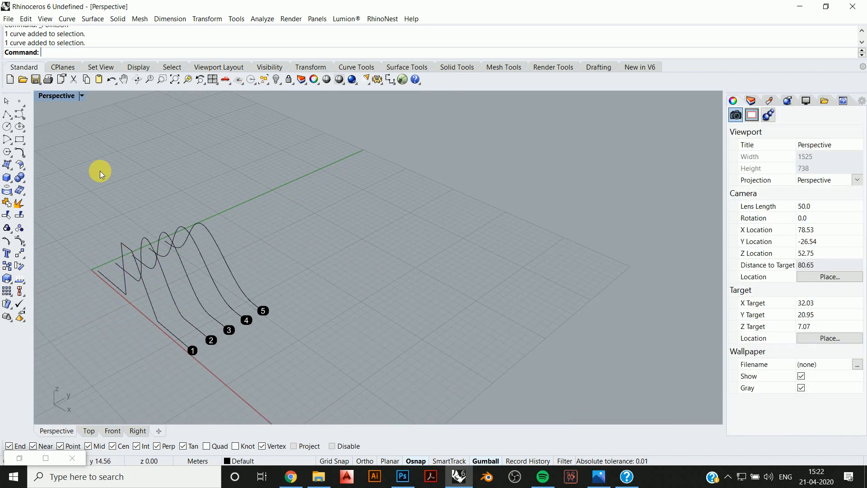
Step: Draw a winding degree 3 control point curve through six picks on the open grid behind the labelled curves
left_click(22, 118)
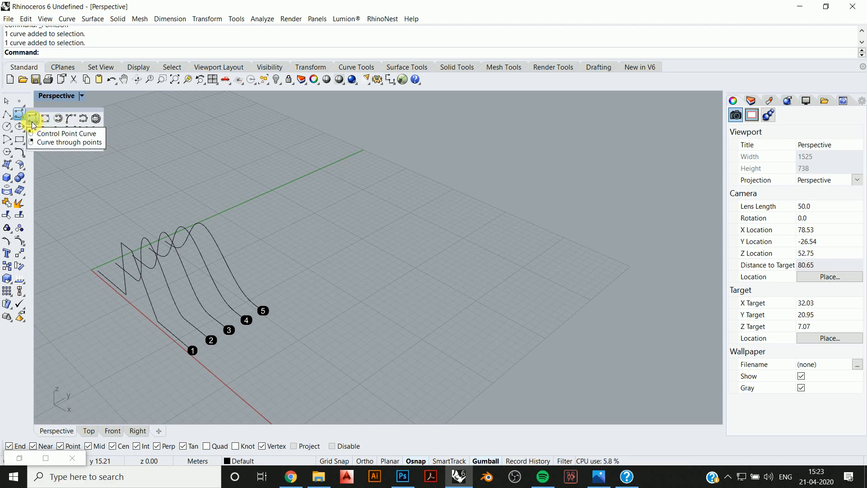
left_click(33, 122)
right_click_drag(253, 221, 213, 176)
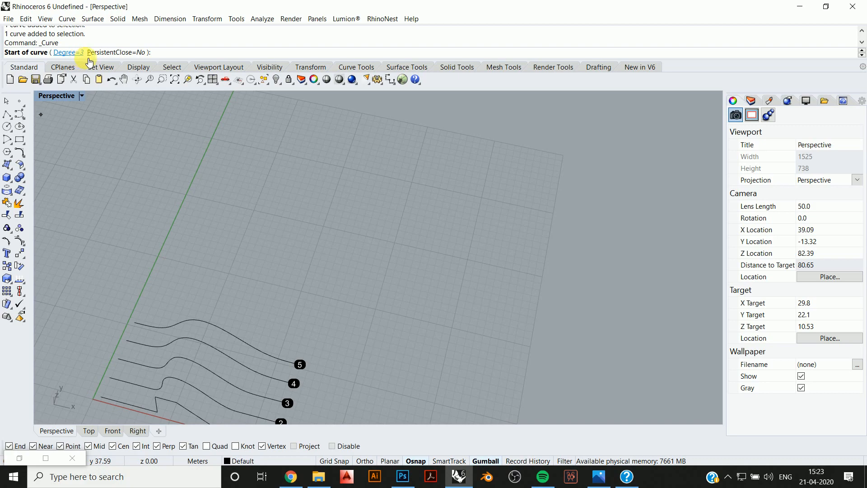
left_click(304, 146)
left_click(203, 185)
left_click(270, 203)
left_click(434, 158)
left_click(344, 258)
left_click(454, 360)
key("Return")
Step: Draw a winding degree 3 interpolated curve through eight points on the far side of the first freeform curve, away from the Y axis
right_click_drag(480, 391, 339, 313)
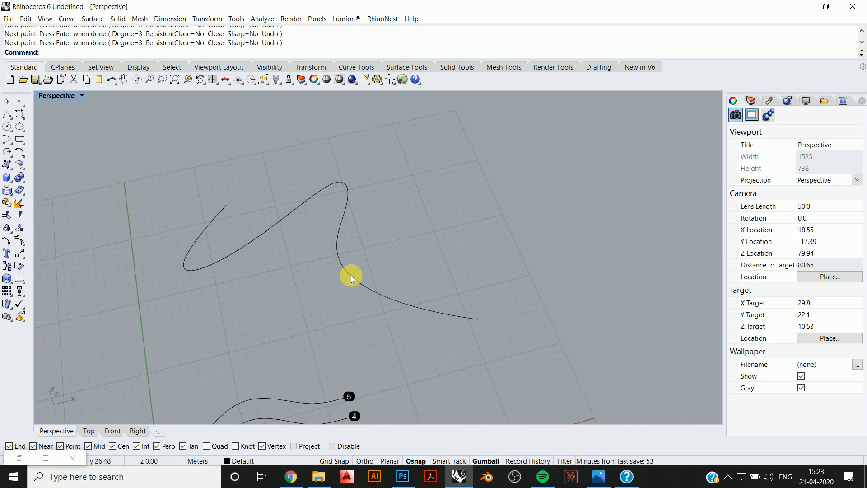
right_click_drag(351, 275, 97, 217, "shift")
left_click(25, 117)
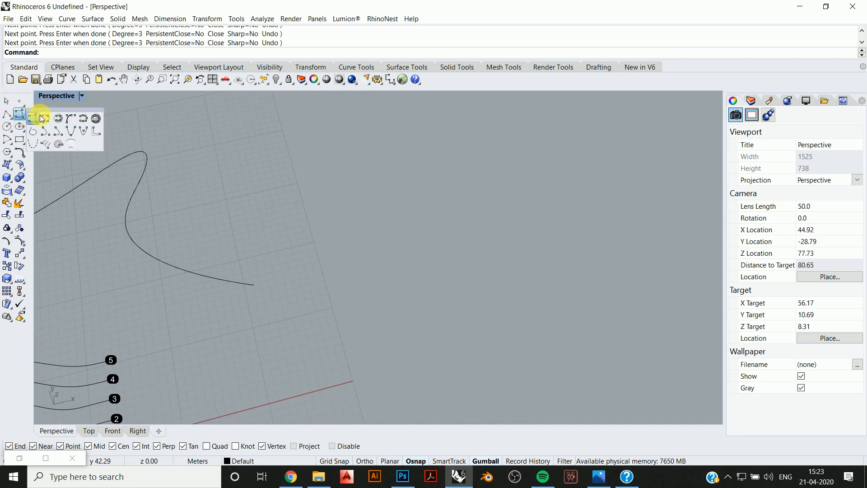
left_click(46, 118)
right_click_drag(276, 183, 213, 192, "shift")
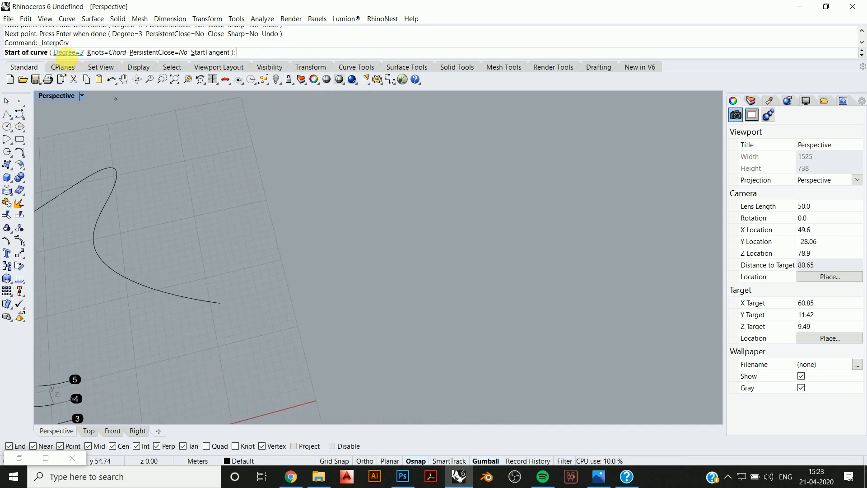
right_click_drag(172, 153, 182, 173, "shift")
left_click(212, 156)
left_click(187, 215)
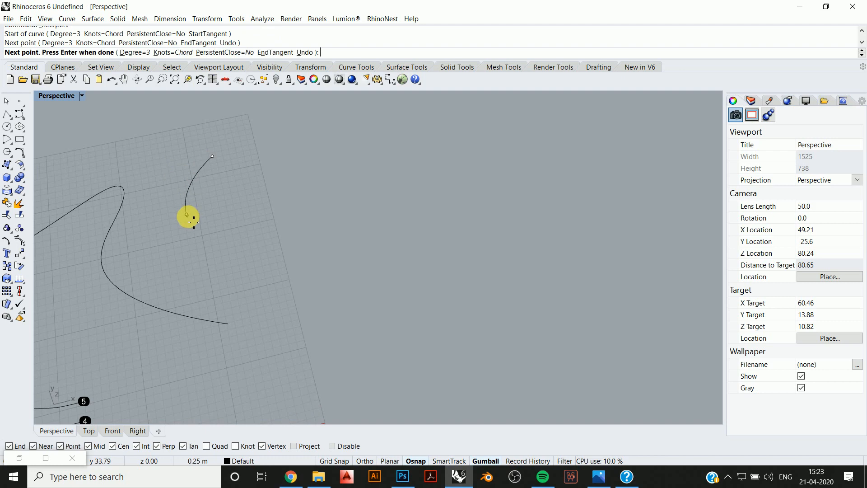
left_click(264, 204)
left_click(339, 206)
left_click(309, 296)
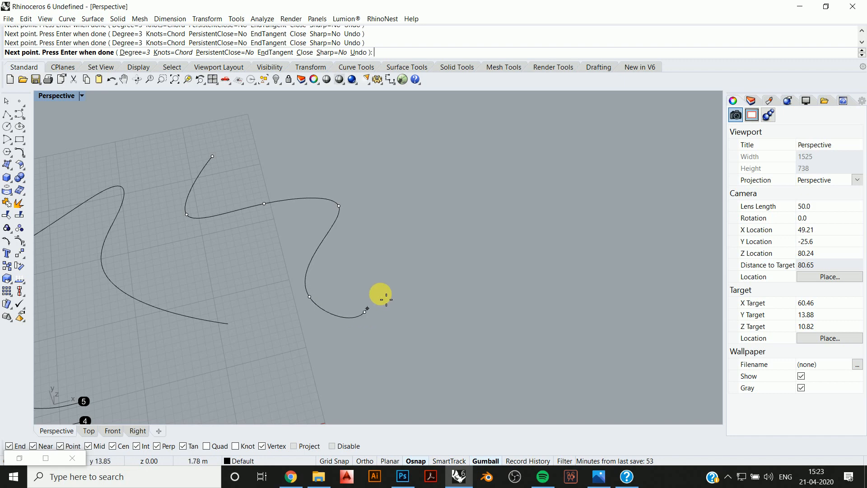
left_click(445, 270)
left_click(482, 349)
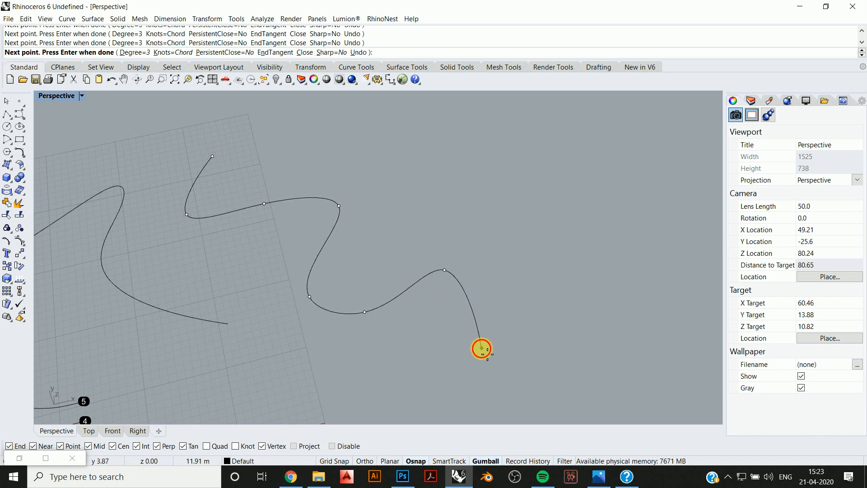
right_click(481, 349)
Step: Draw another S-shaped degree 3 control point curve with six points on the opposite side of the green Y axis
scroll(477, 346, "down", 2)
right_click_drag(231, 328, 358, 345, "shift")
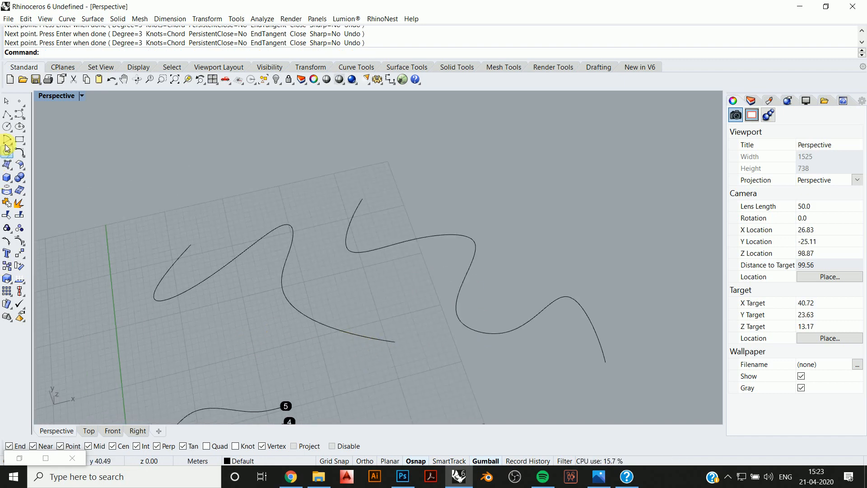
left_click(20, 114)
right_click_drag(88, 235, 172, 224, "shift")
left_click(112, 209)
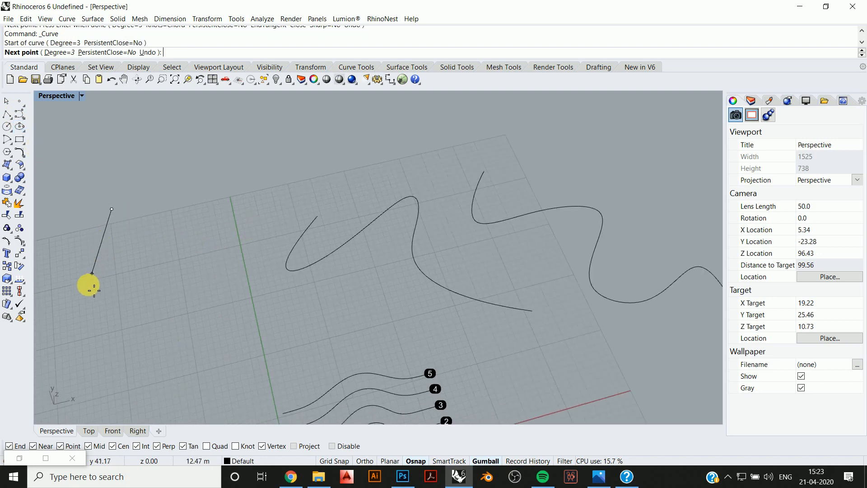
left_click(73, 325)
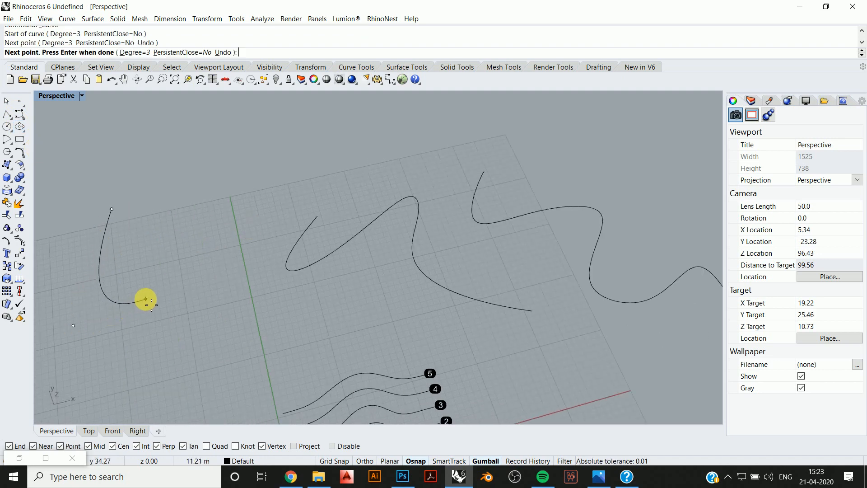
right_click_drag(190, 289, 291, 267, "shift")
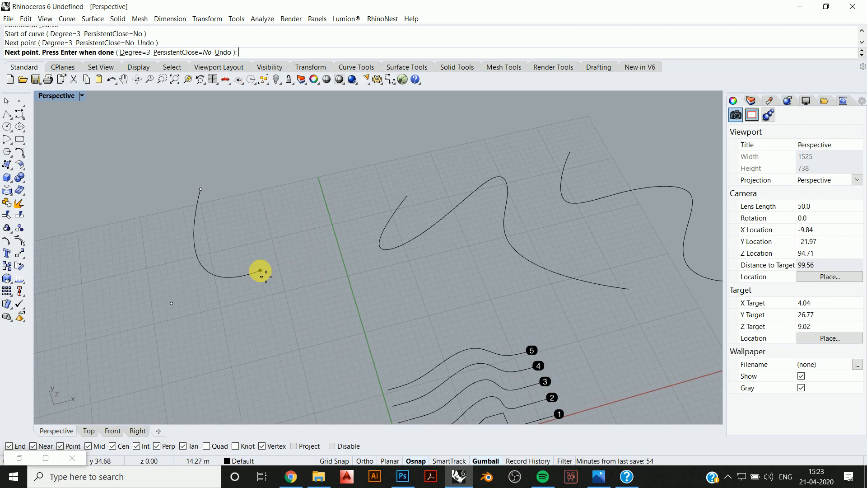
left_click(296, 259)
left_click(369, 305)
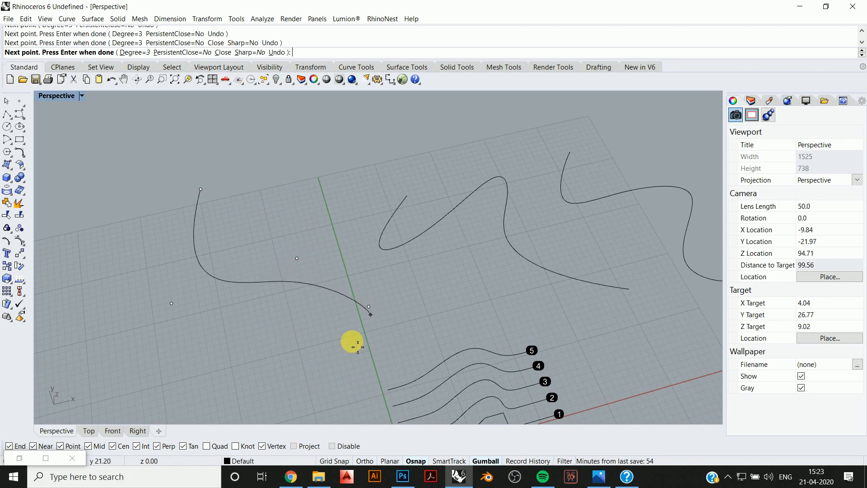
right_click_drag(257, 326, 266, 289, "shift")
left_click(204, 316)
left_click(211, 366)
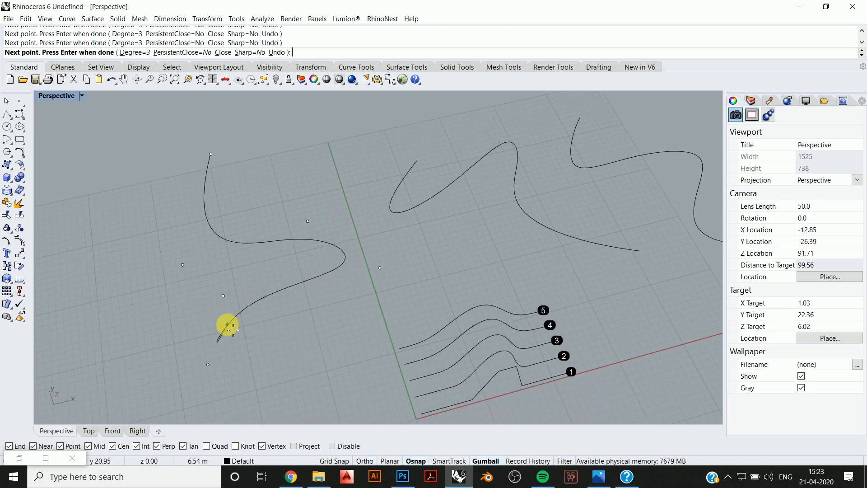
right_click(230, 327)
scroll(238, 314, "down", 2)
right_click_drag(414, 217, 204, 301, "shift")
right_click_drag(378, 218, 131, 297, "shift")
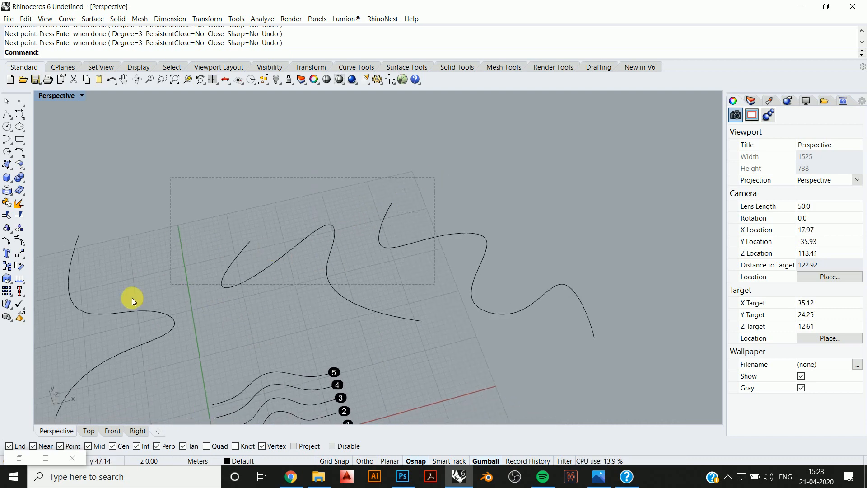
left_click(136, 287)
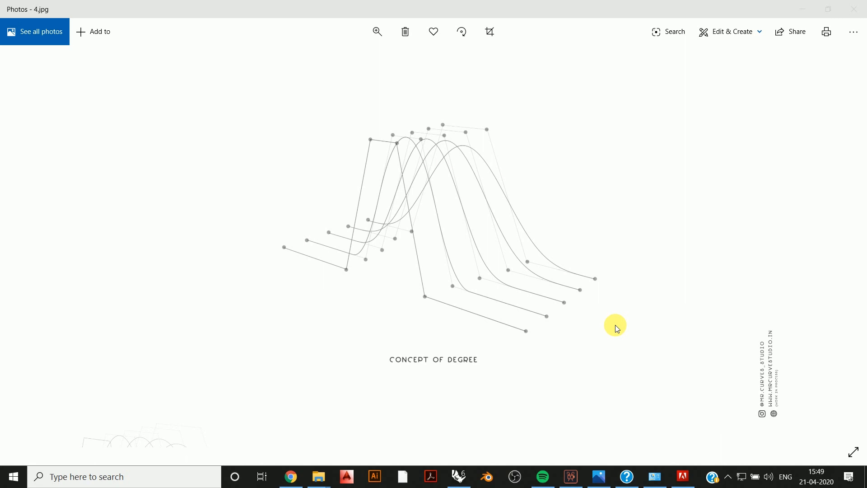
Step: Browse the images in Photos back from 4.jpg to 1.jpg, the Concept of Degree title slide
key("Left")
key("Left")
key("Left")
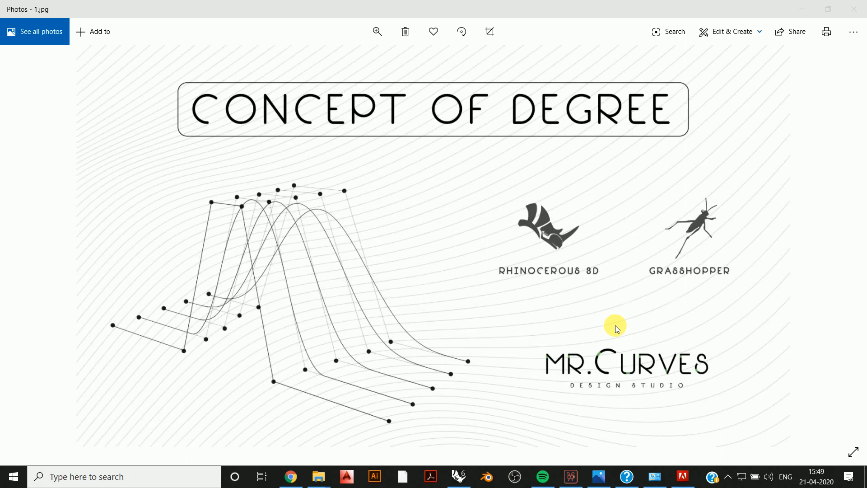